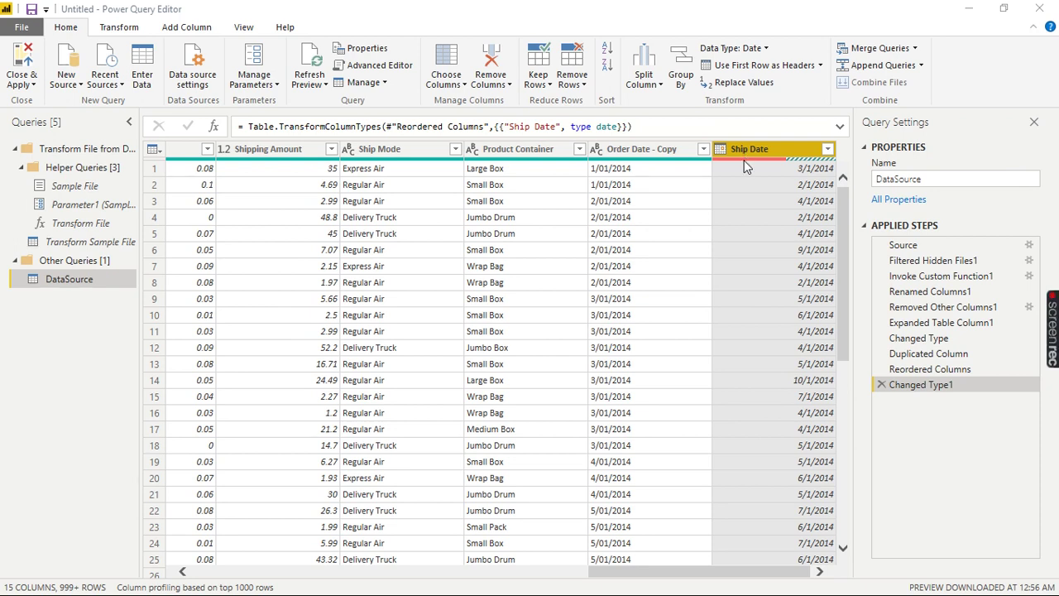
# Inspect the 598 Error rows in the converted Ship Date column, then minimize the editor to show the sales_2014 sheet
pyautogui.moveTo(744, 159)
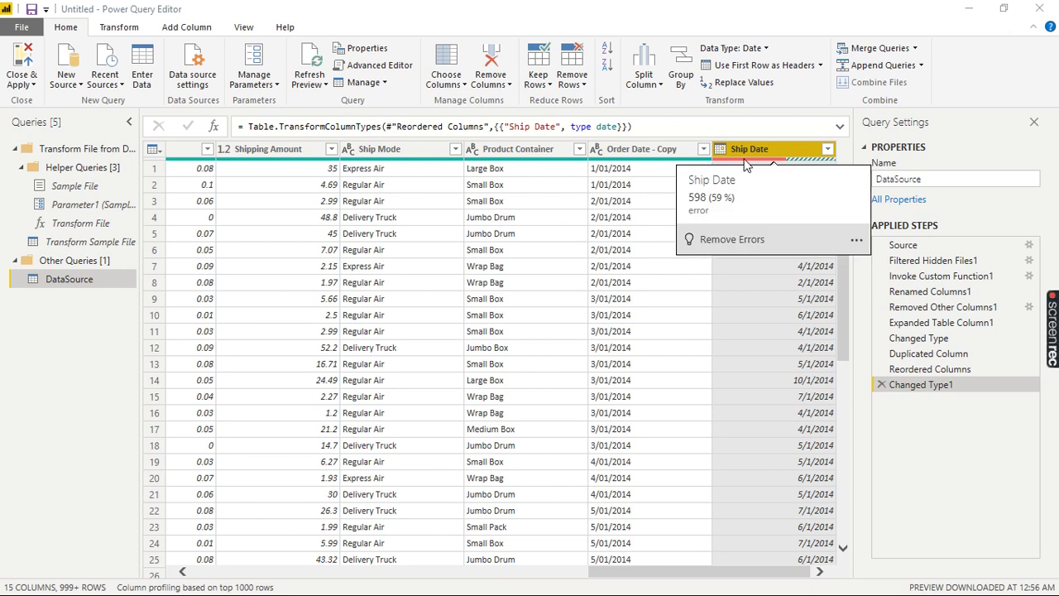
pyautogui.scroll(-4, 794, 385)
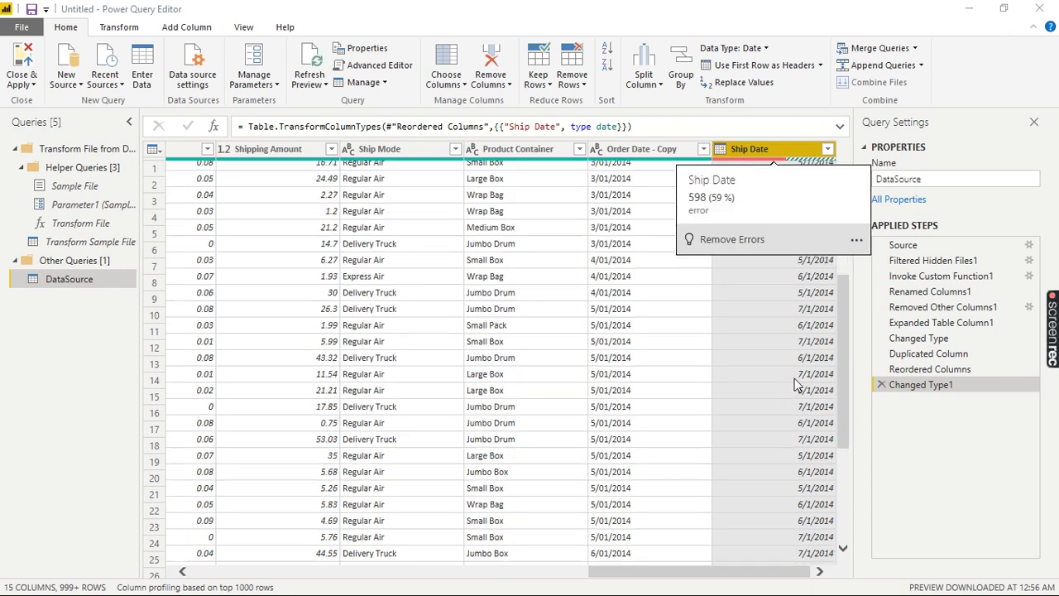
pyautogui.scroll(-4, 794, 385)
pyautogui.scroll(-15, 794, 382)
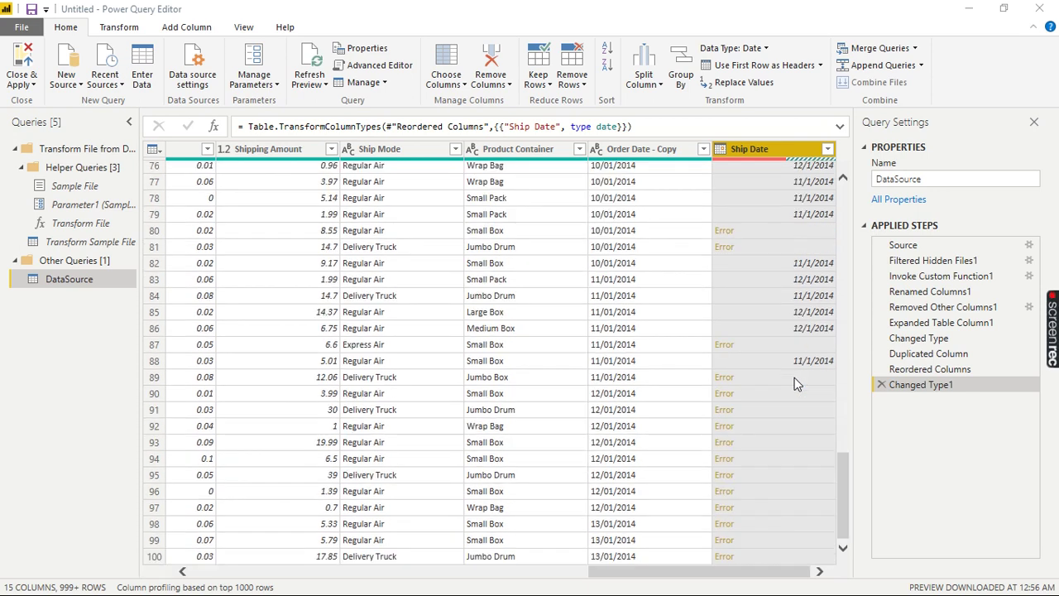
pyautogui.scroll(-6, 776, 252)
pyautogui.scroll(8, 776, 253)
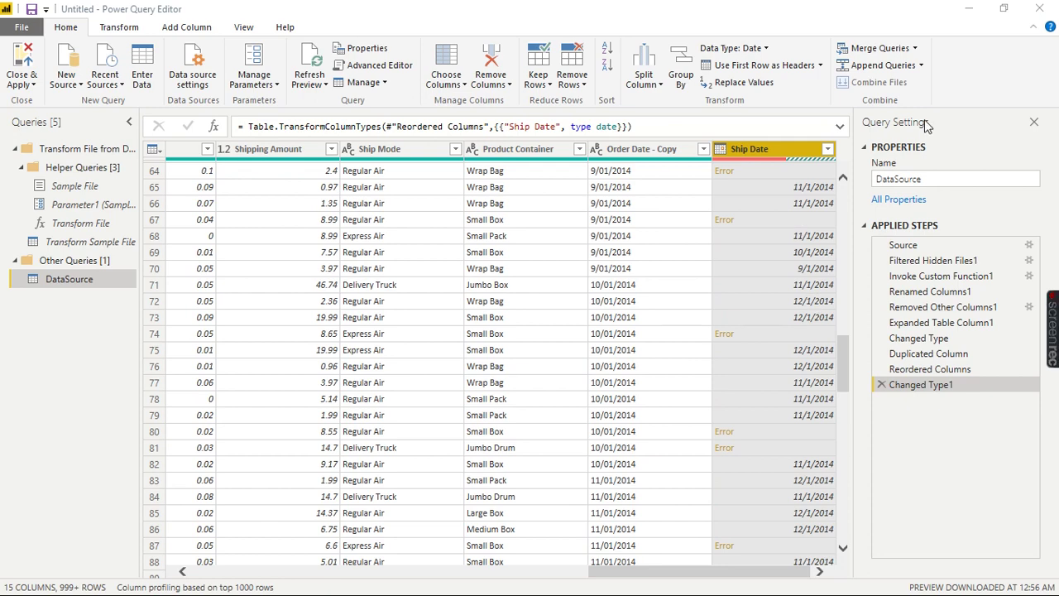
pyautogui.click(968, 11)
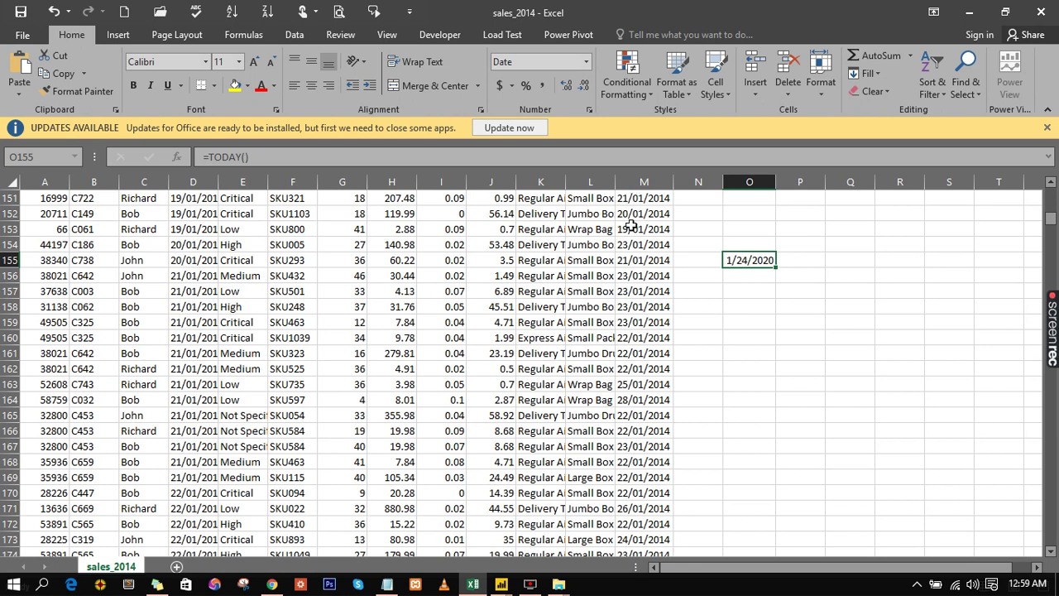
pyautogui.moveTo(625, 213); pyautogui.dragTo(633, 339)
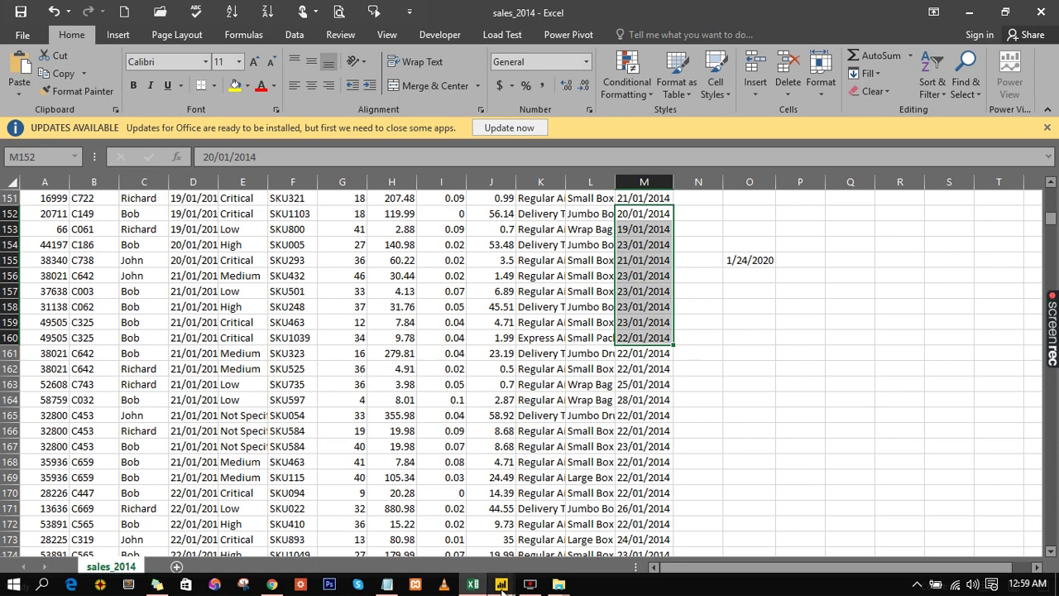
pyautogui.click(501, 585)
# Delete the error-producing Changed Type1 step and split Ship Date by custom '/' at each occurrence
pyautogui.click(632, 534)
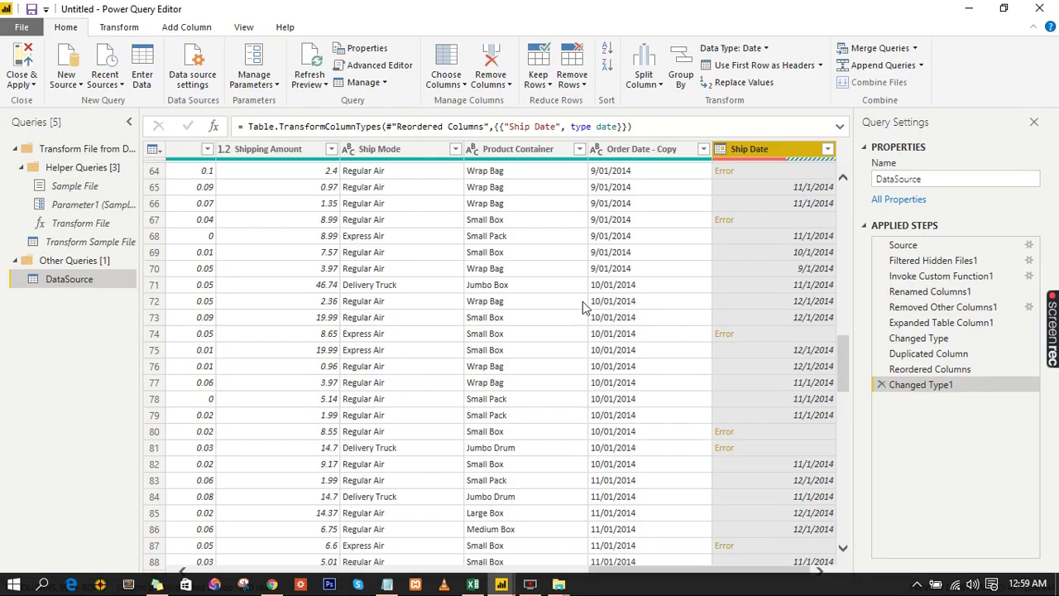
pyautogui.click(883, 386)
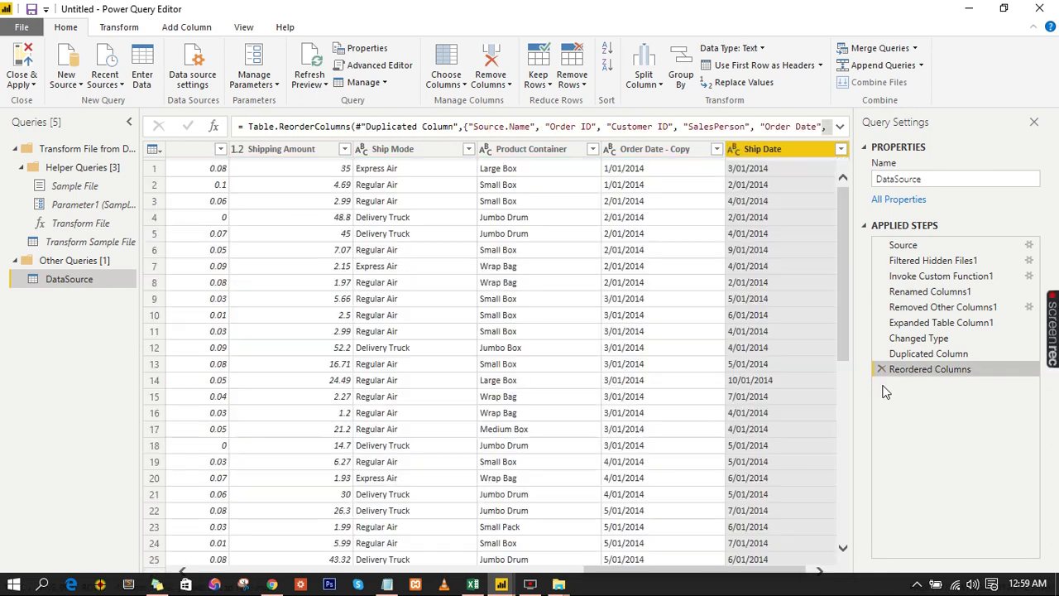
pyautogui.click(186, 27)
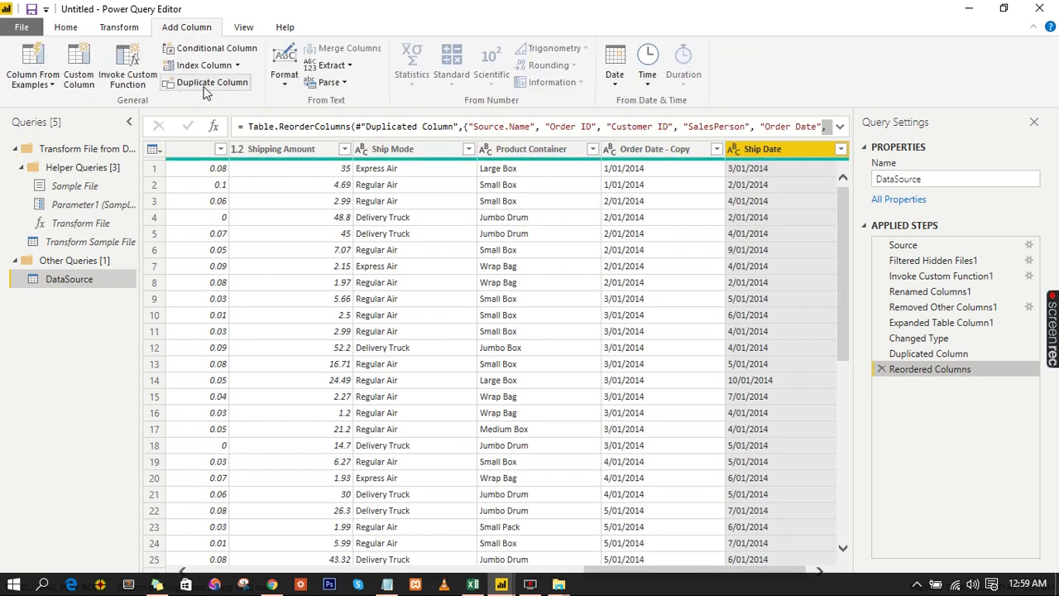
pyautogui.click(103, 30)
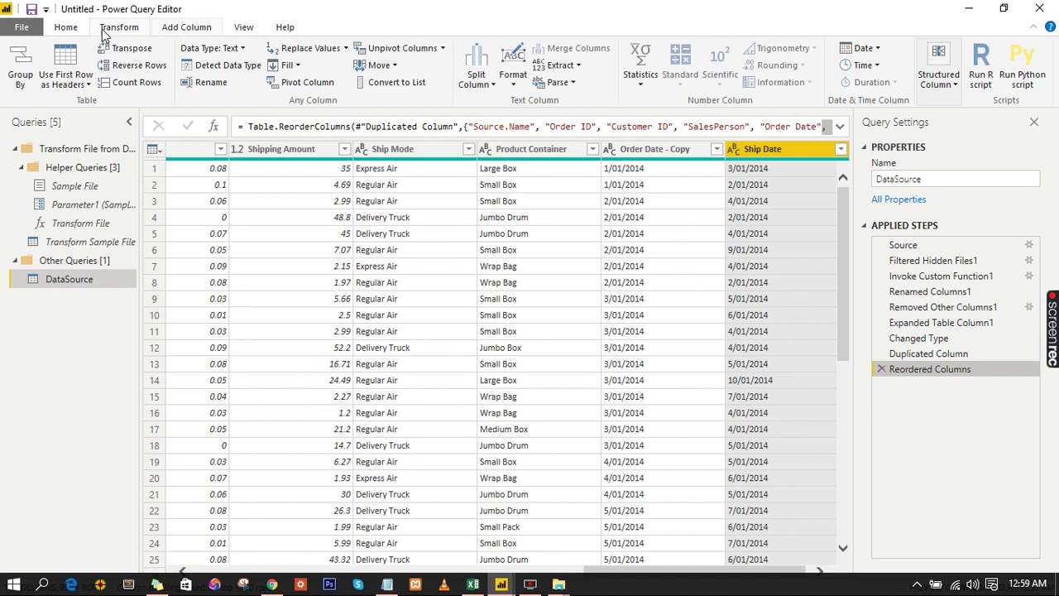
pyautogui.click(486, 85)
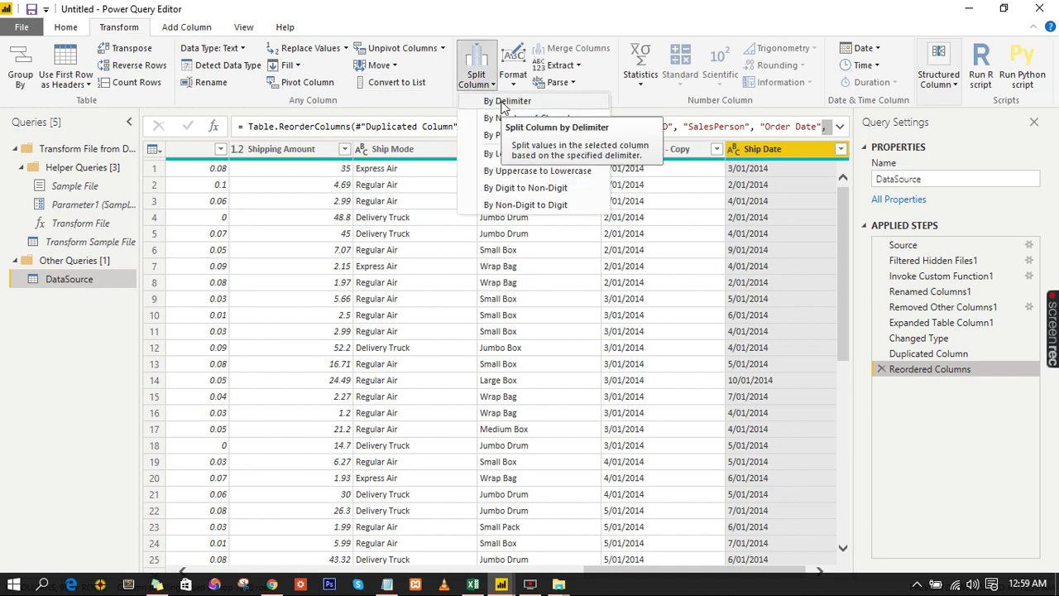
pyautogui.click(501, 103)
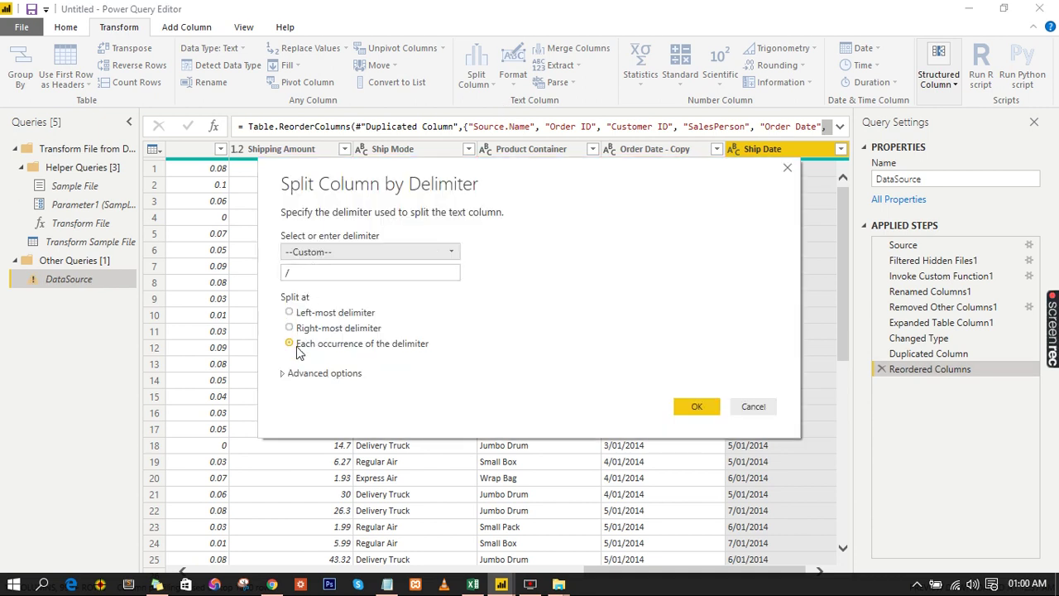
pyautogui.click(697, 409)
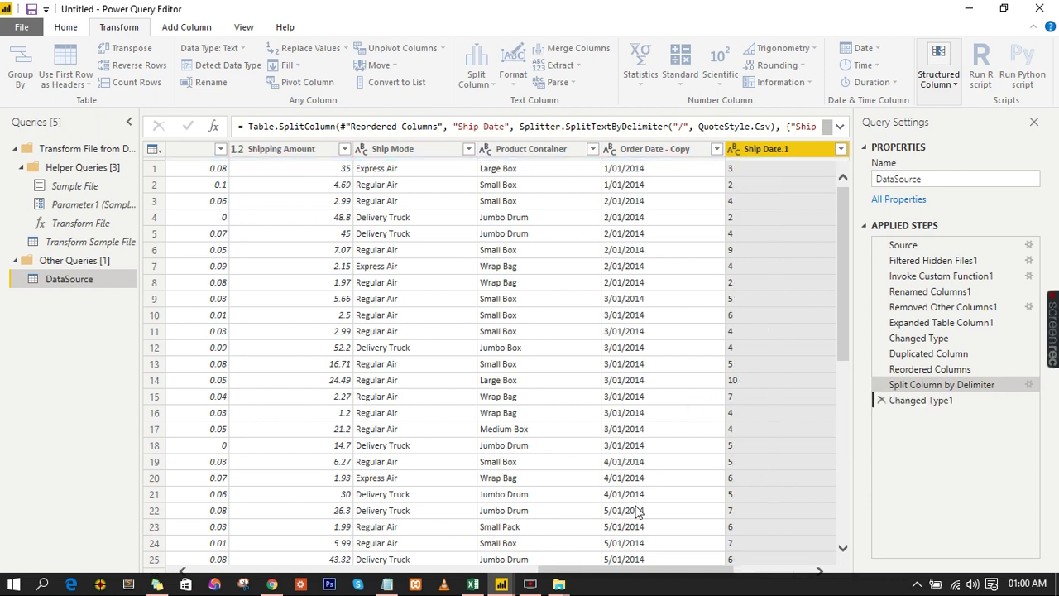
# Select Ship Date.1, Ship Date.2 and Ship Date.3 and start Column From Examples from the selection
pyautogui.moveTo(659, 571); pyautogui.dragTo(755, 583)
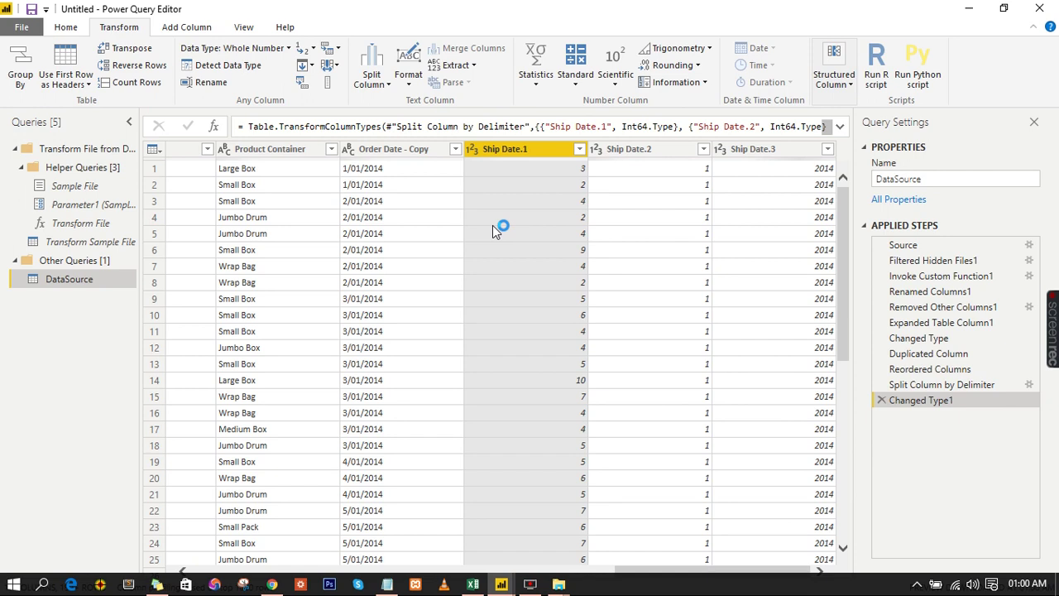
pyautogui.keyDown('shift'); pyautogui.click(747, 149); pyautogui.keyUp('shift')
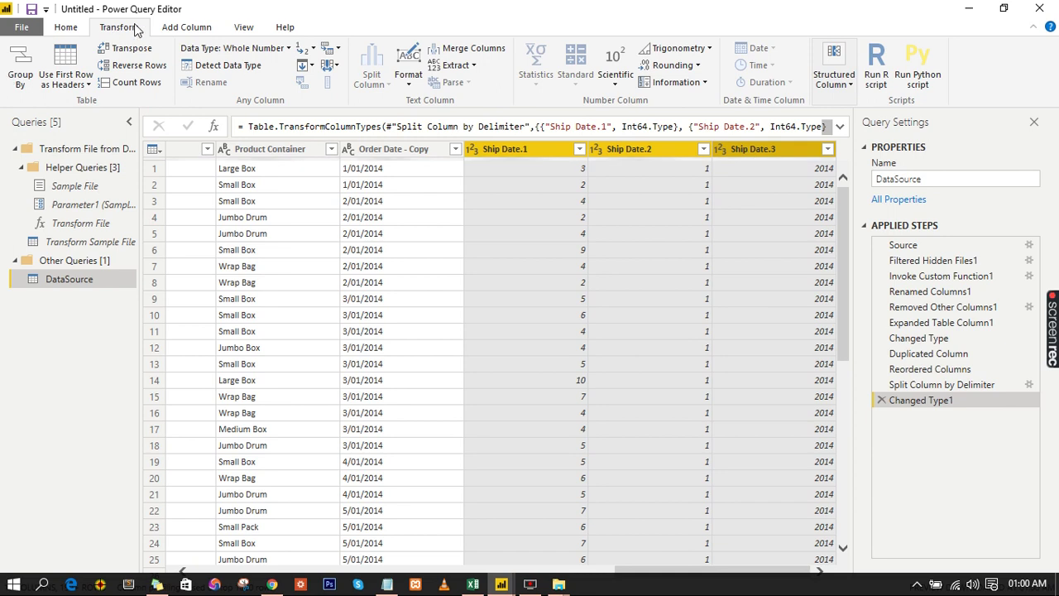
pyautogui.click(186, 26)
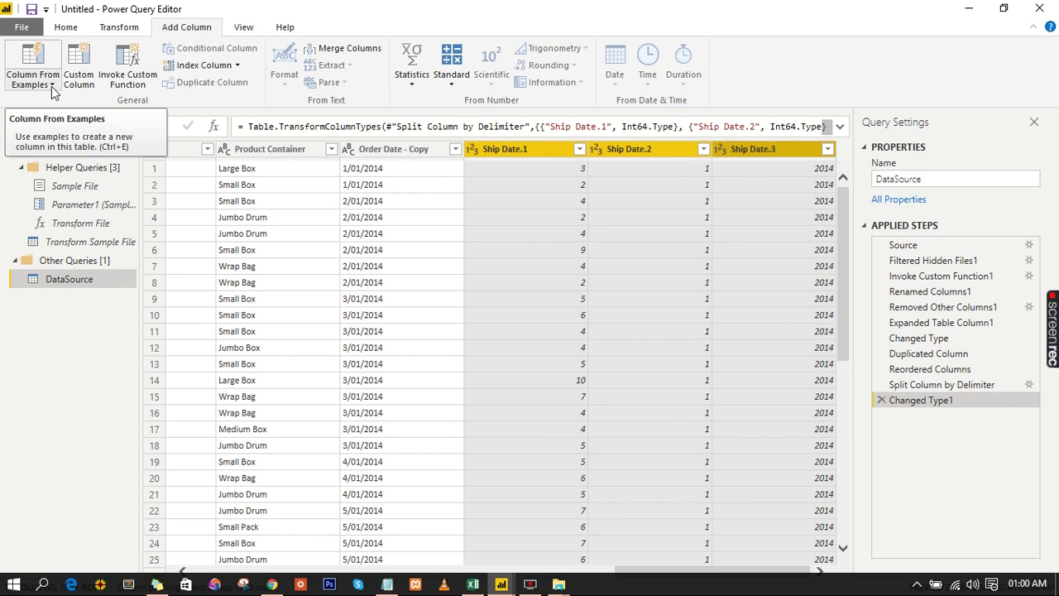
pyautogui.click(52, 87)
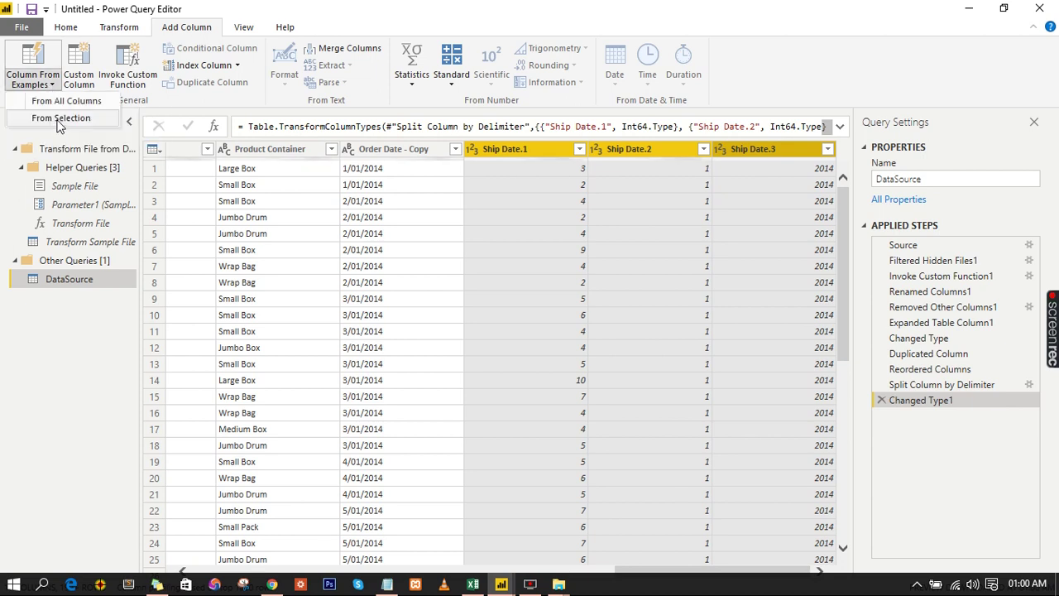
pyautogui.click(58, 120)
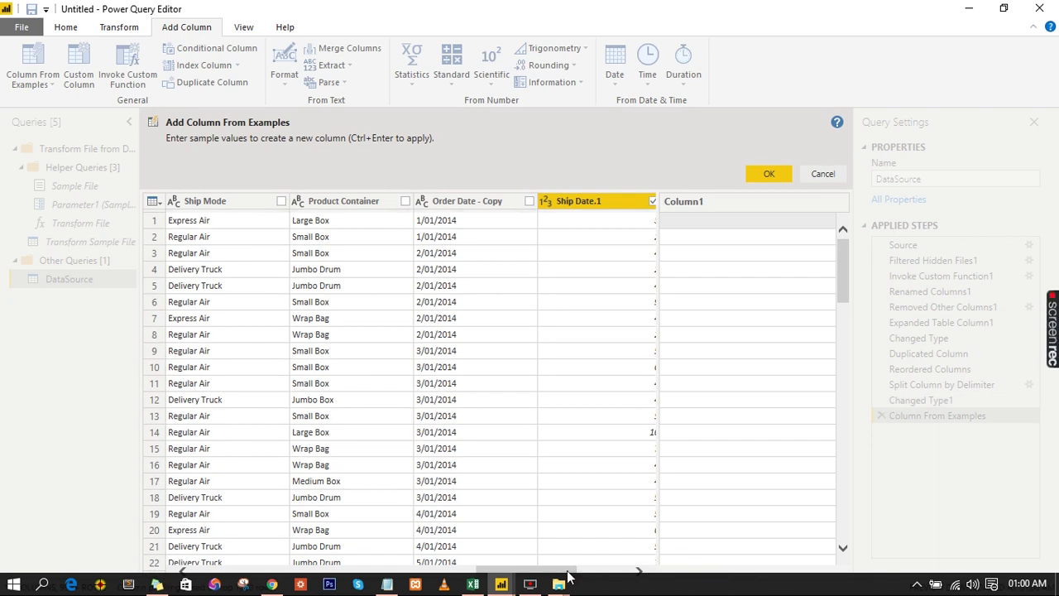
# Enter the sample 1/3/2014 in Column1's first row to generate a month/day/year Merged column
pyautogui.moveTo(567, 577); pyautogui.dragTo(622, 577)
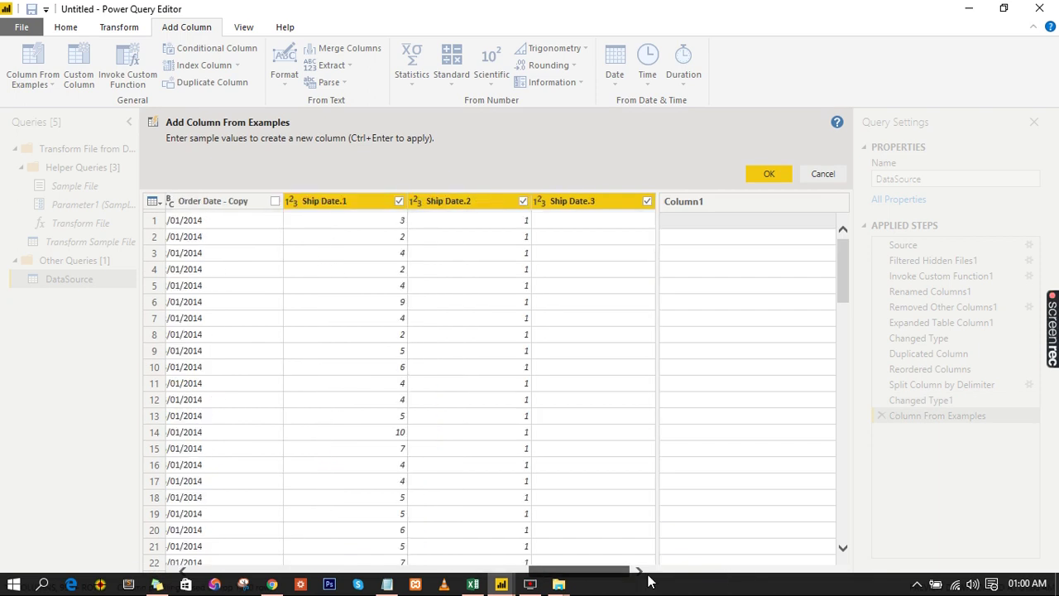
pyautogui.click(691, 221)
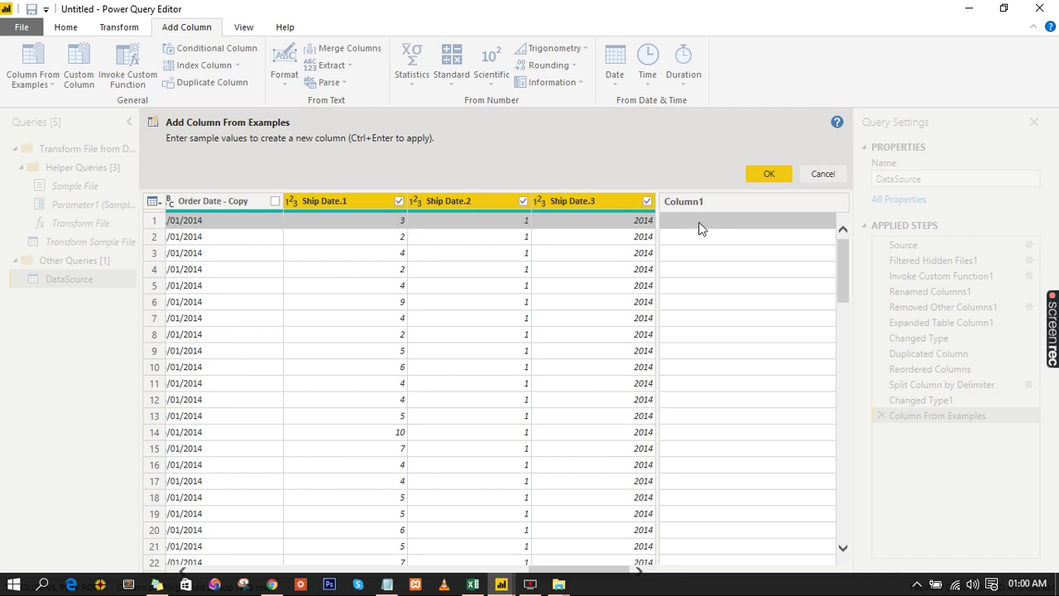
pyautogui.write('1')
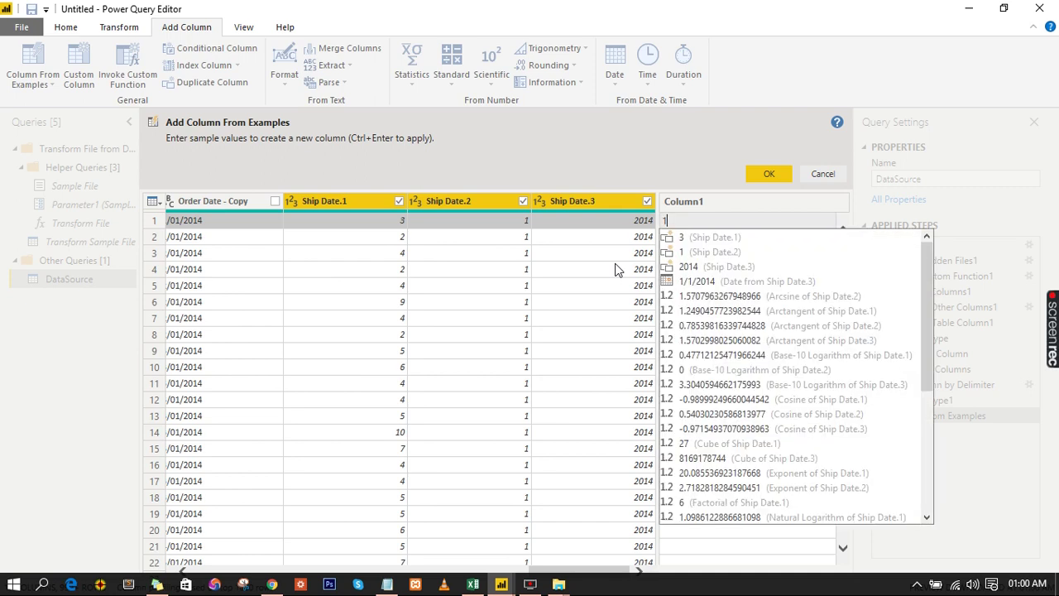
pyautogui.write('/3')
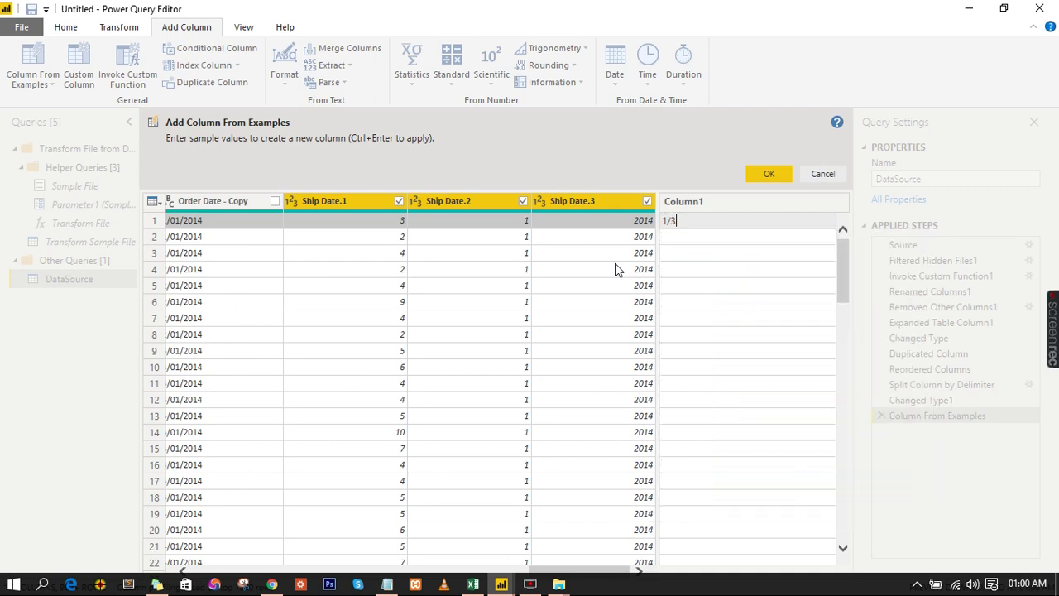
pyautogui.write('/2014')
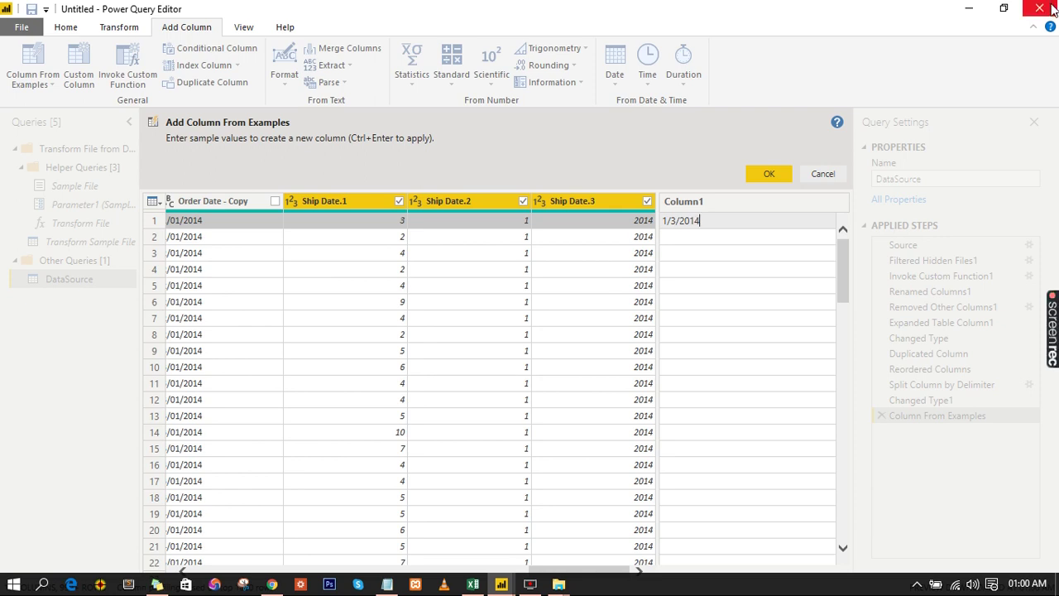
pyautogui.press('Return')
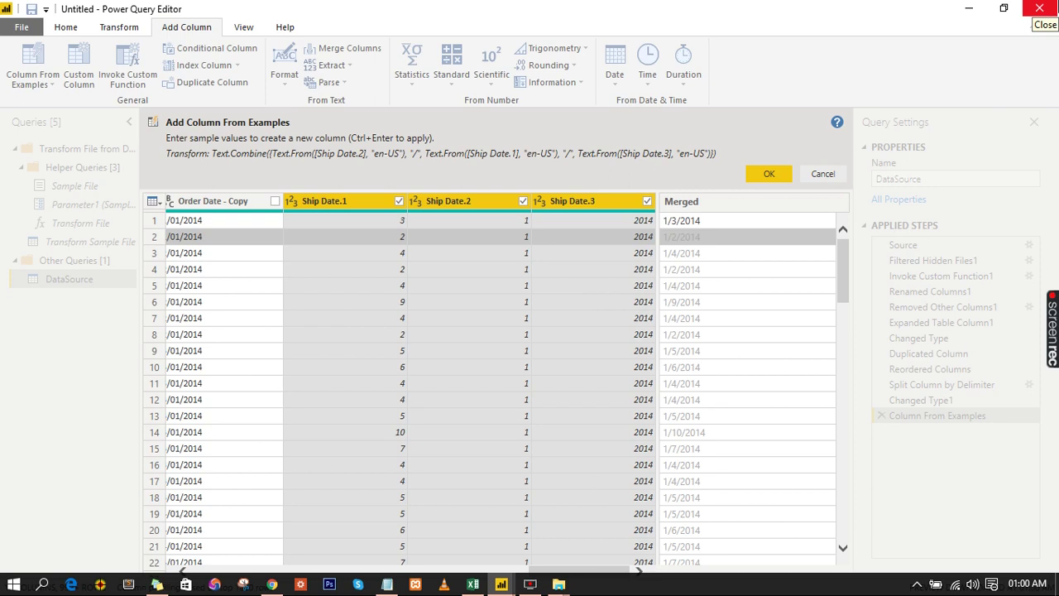
# Confirm the example column and return to the DataSource query to view the new Merged column
pyautogui.click(766, 176)
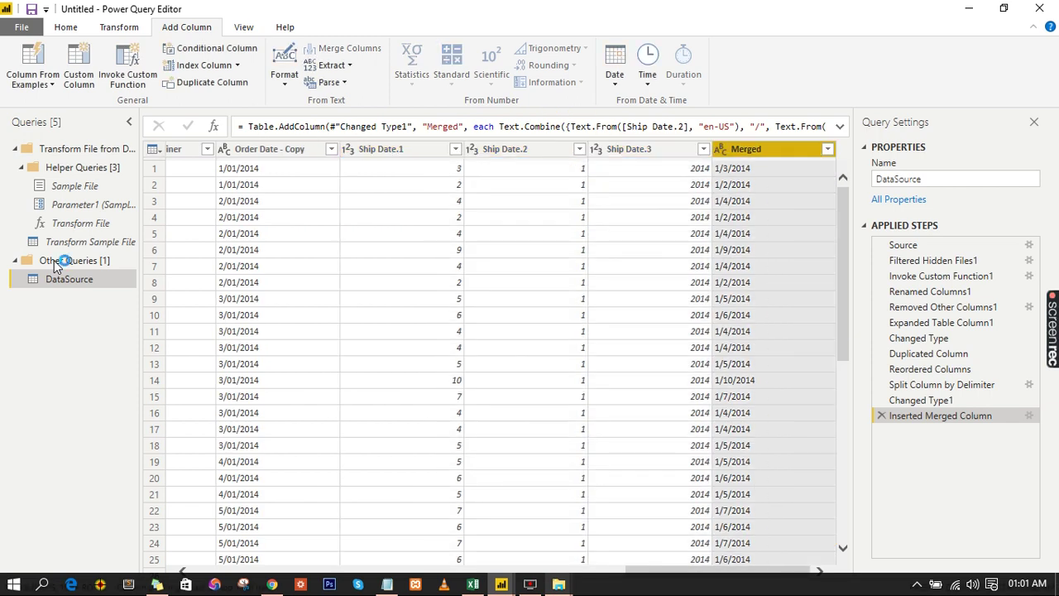
pyautogui.click(58, 261)
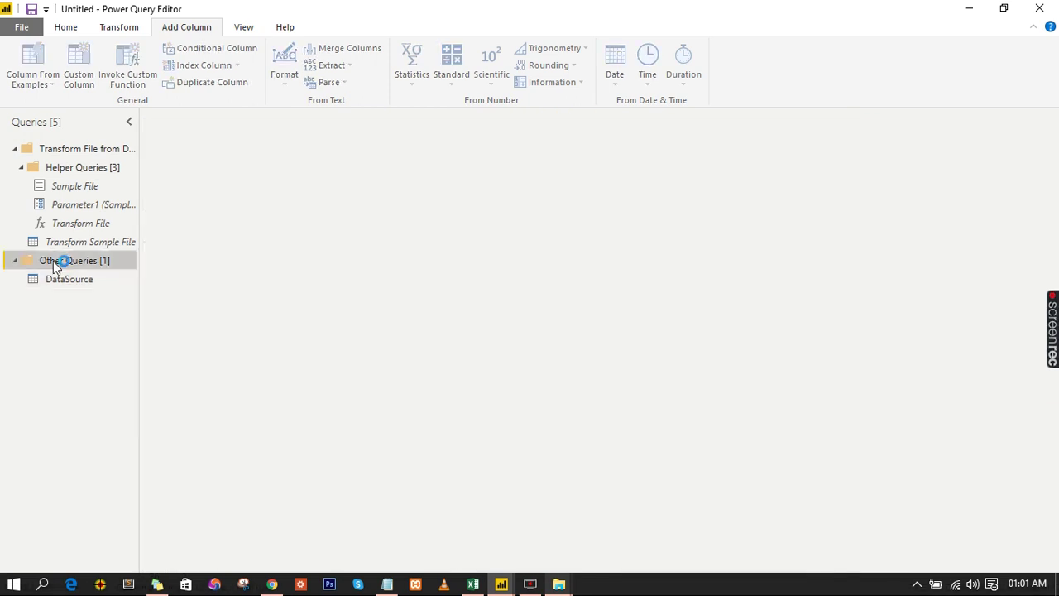
pyautogui.click(60, 278)
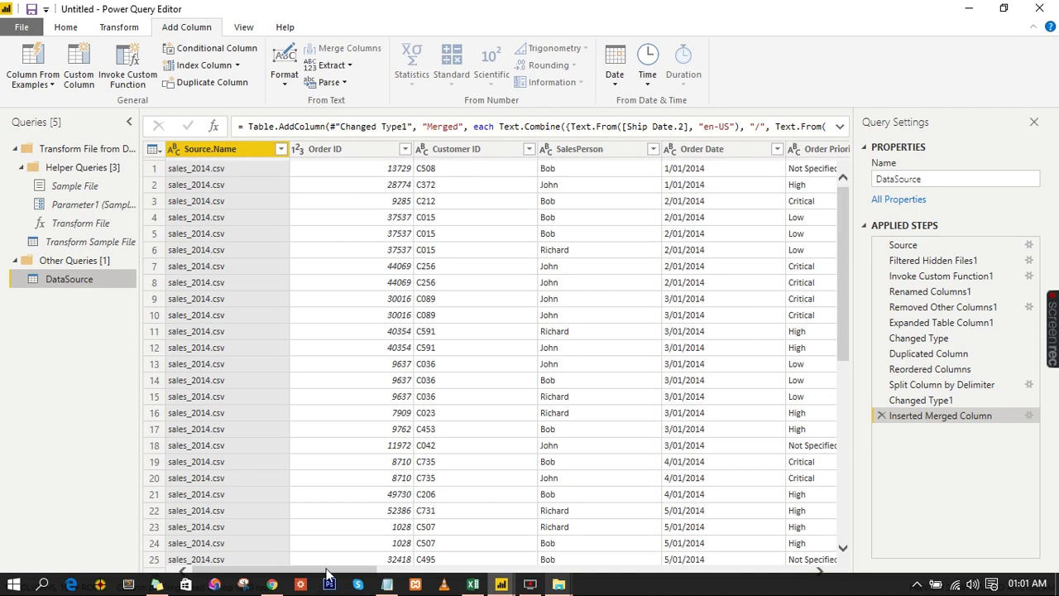
pyautogui.moveTo(327, 574); pyautogui.dragTo(763, 573)
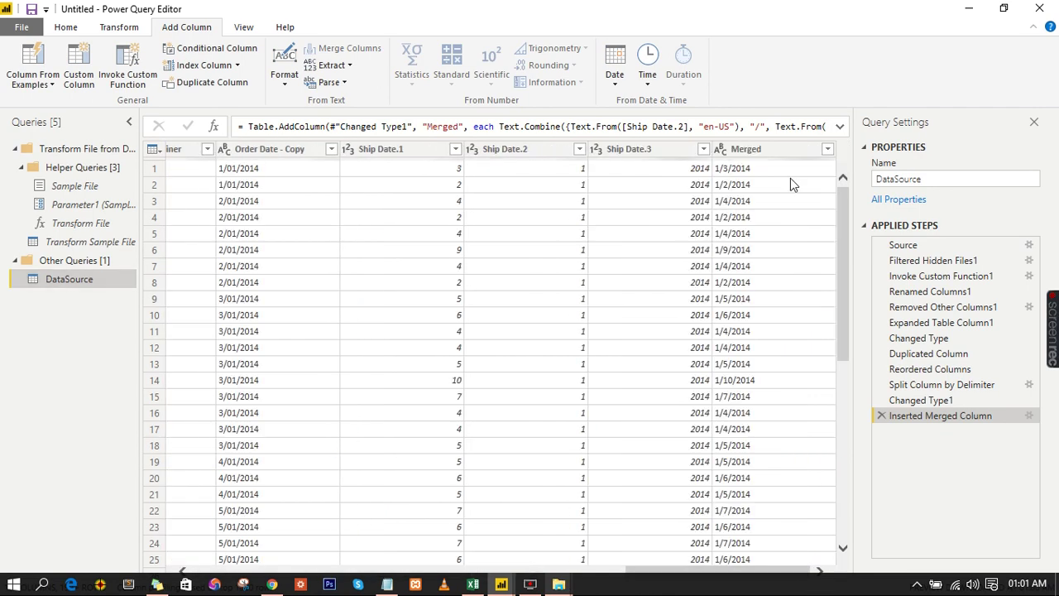
# Set the Merged column's data type to Date from the Home tab
pyautogui.click(770, 153)
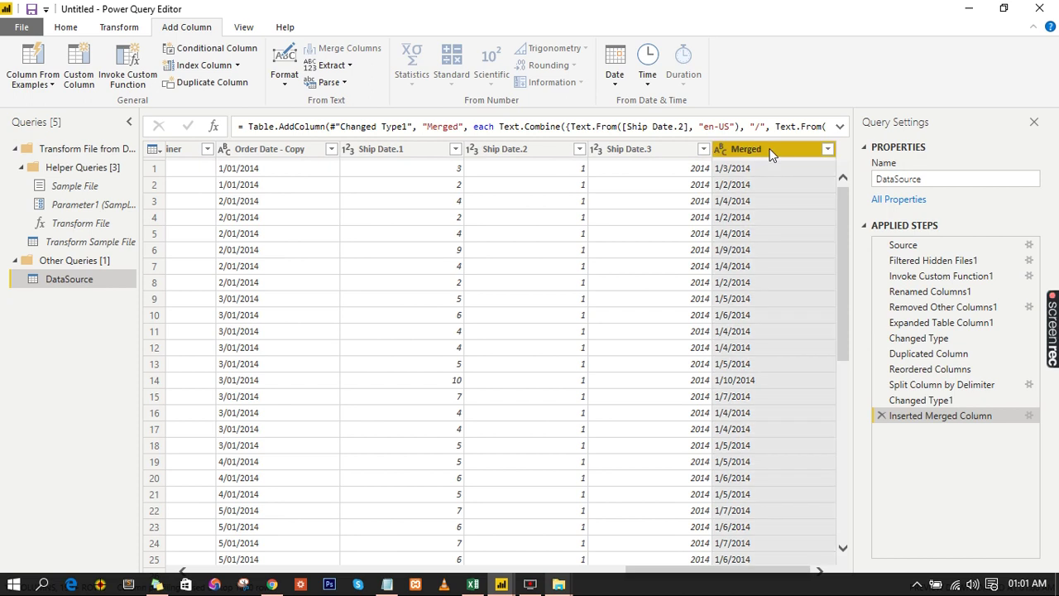
pyautogui.click(66, 27)
pyautogui.click(762, 48)
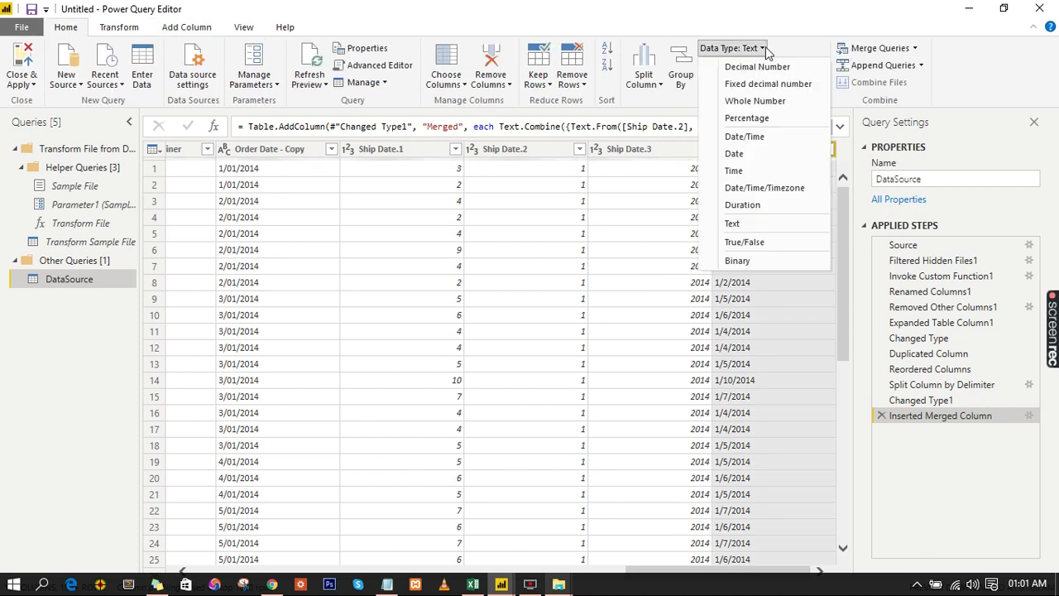
pyautogui.click(744, 151)
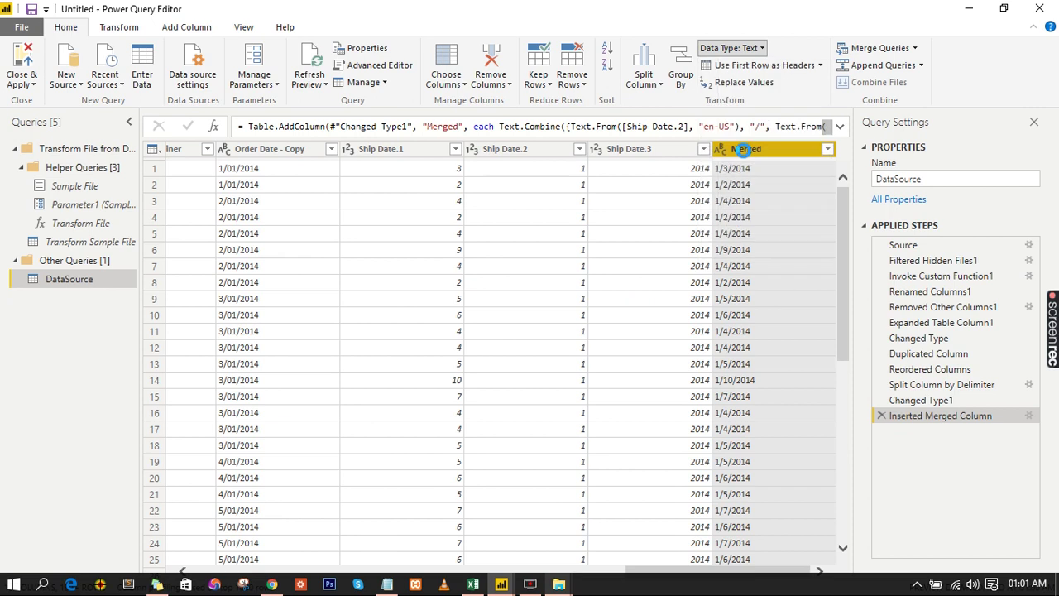